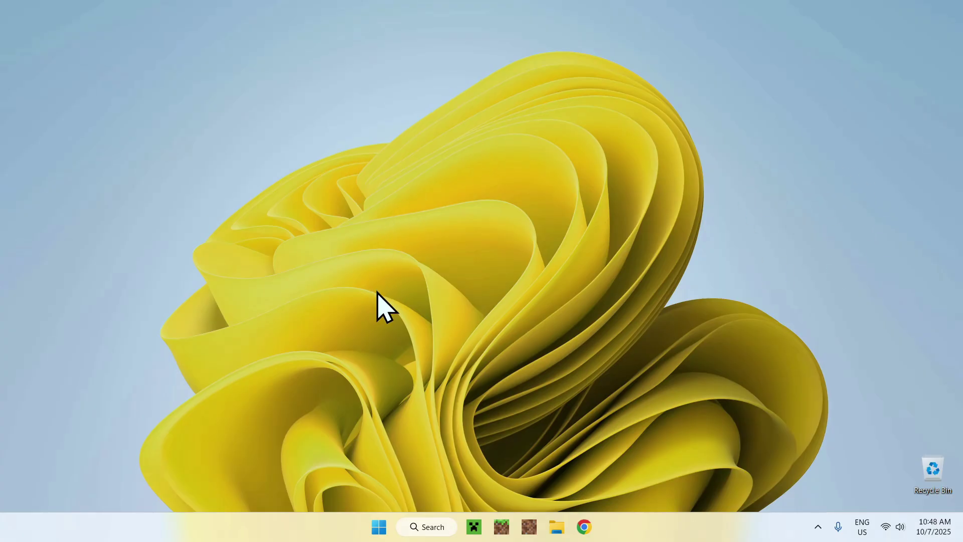
- Switch to Google Chrome and search Google for Iris Shaders
{"action": "left_click", "coordinate": [580, 525]}
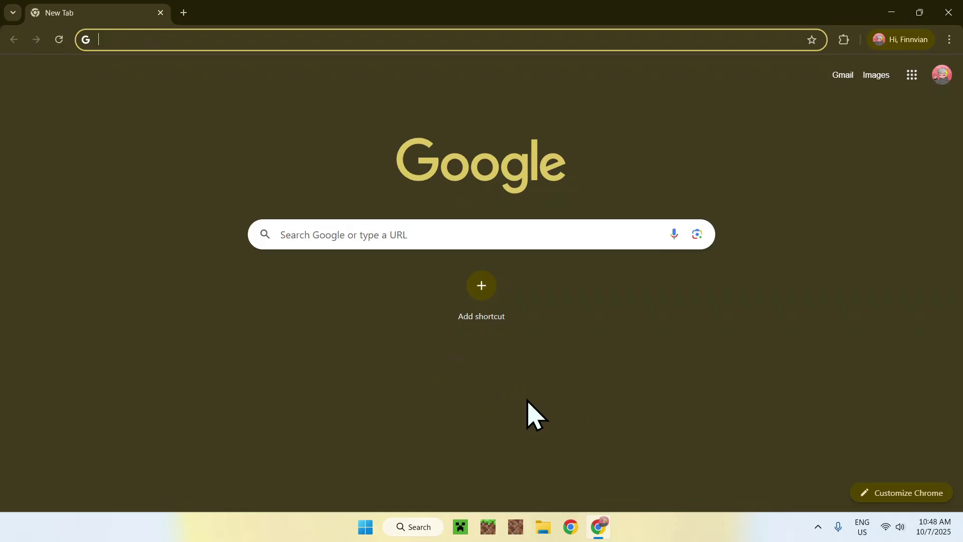
{"action": "left_click", "coordinate": [507, 235]}
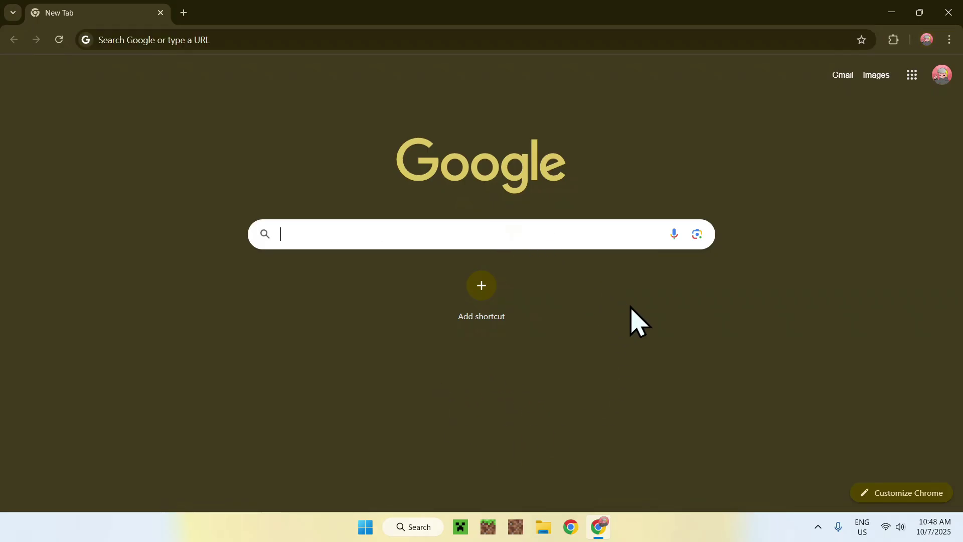
{"action": "type", "text": "Iris Shaders"}
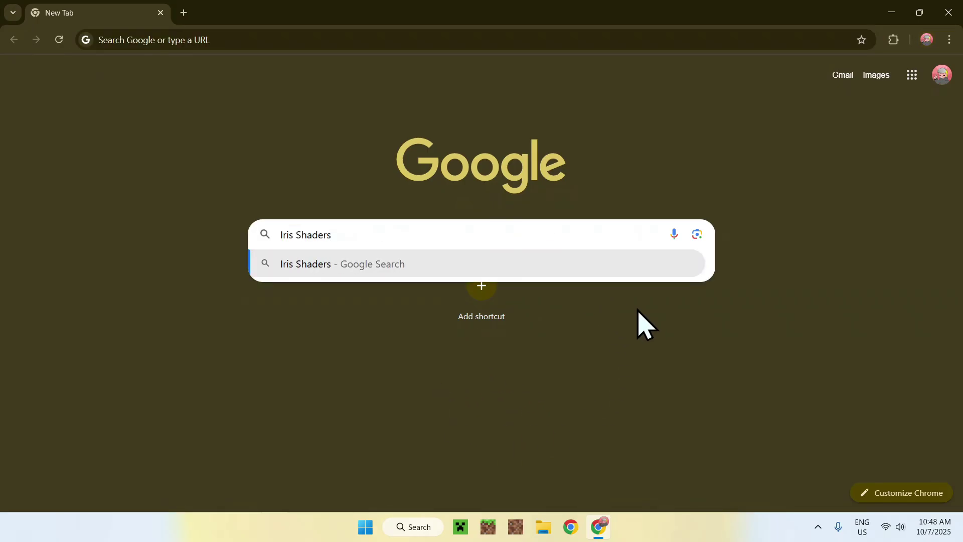
{"action": "key", "text": "Return"}
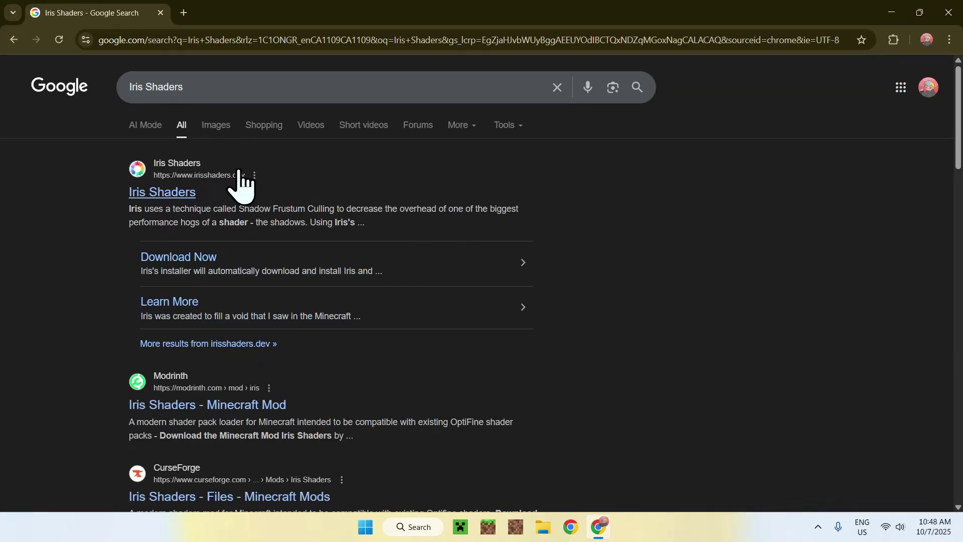
- Open the official irisshaders.dev site and download the Iris installer as a universal JAR
{"action": "left_click", "coordinate": [161, 195]}
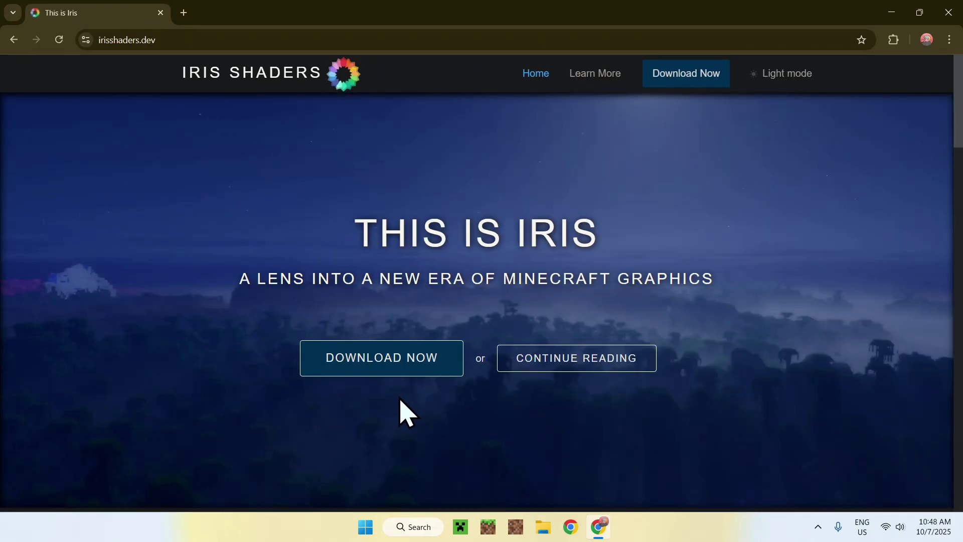
{"action": "left_click", "coordinate": [370, 366]}
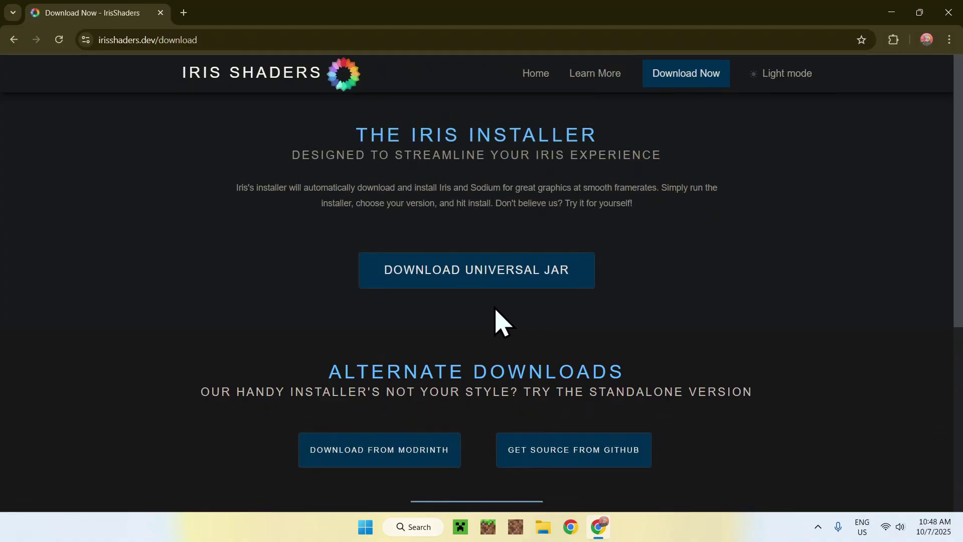
{"action": "left_click", "coordinate": [472, 284]}
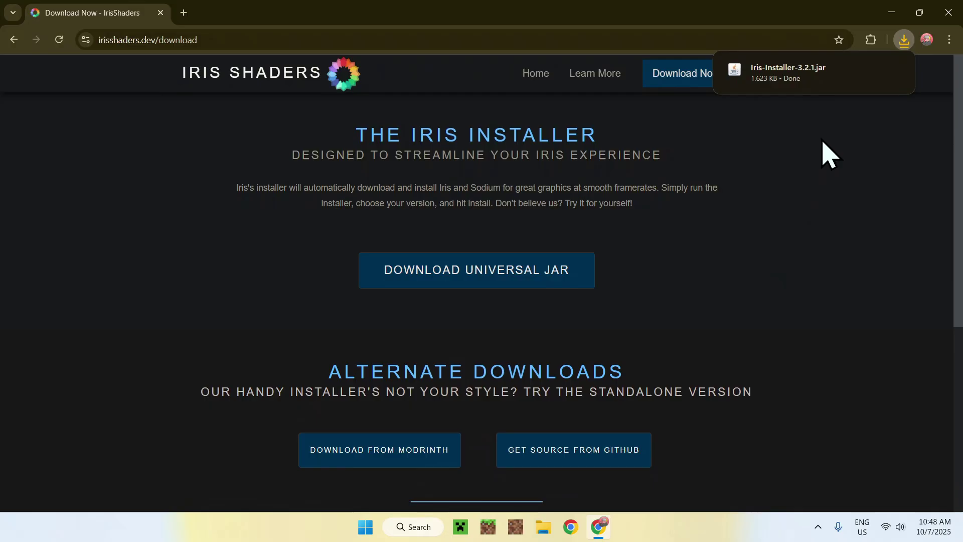
{"action": "mouse_move", "coordinate": [825, 80]}
- Search for JDK 25 in a new browser tab and open Oracle's Java Downloads page
{"action": "left_click", "coordinate": [184, 13]}
{"action": "left_click", "coordinate": [282, 234]}
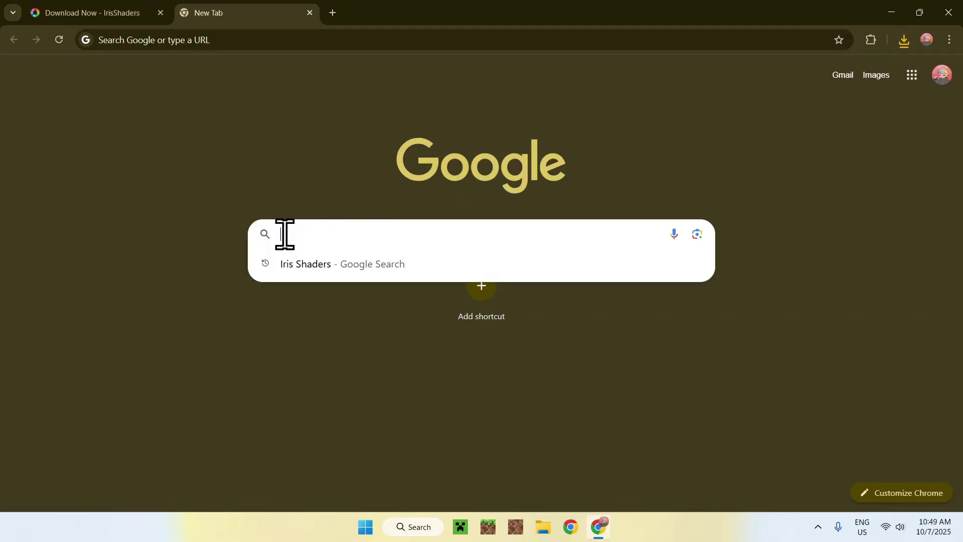
{"action": "type", "text": "JDK 25"}
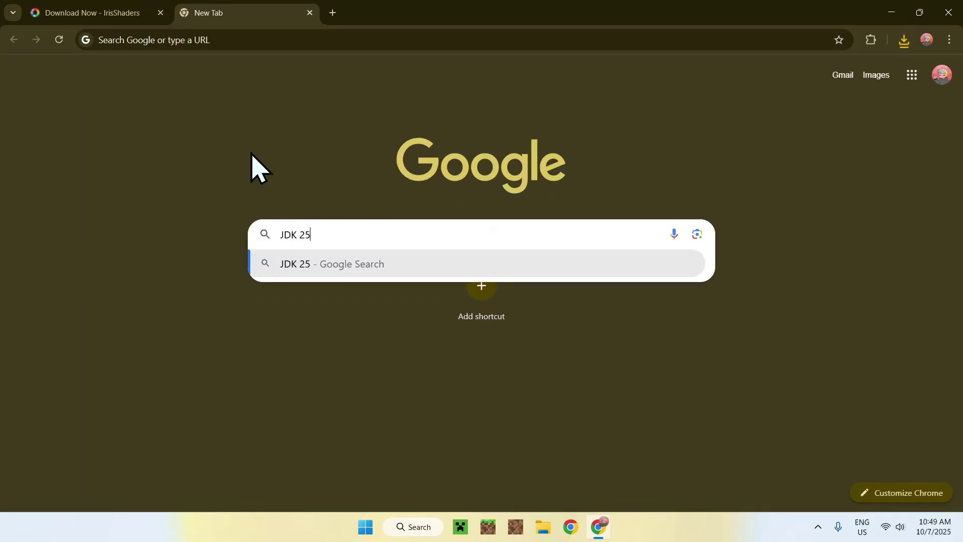
{"action": "key", "text": "Return"}
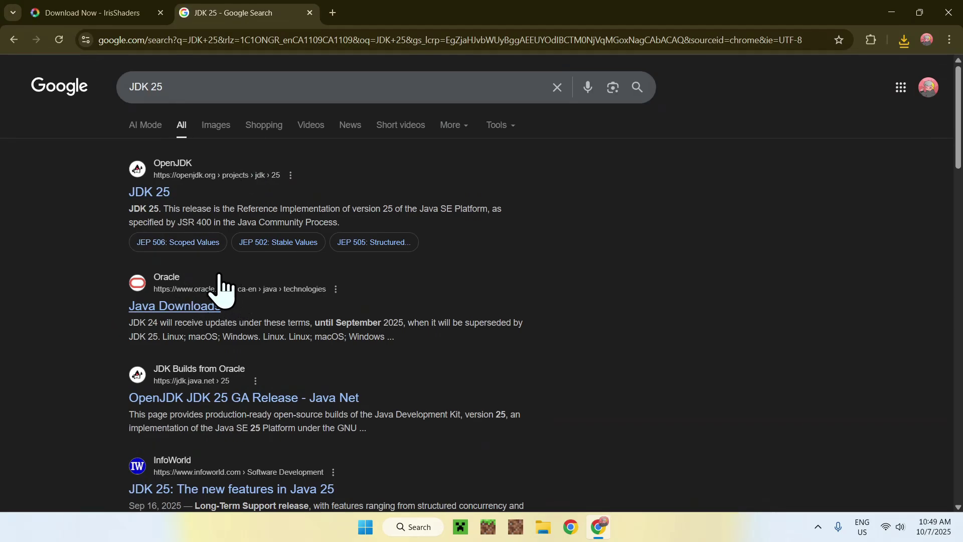
{"action": "left_click", "coordinate": [166, 307]}
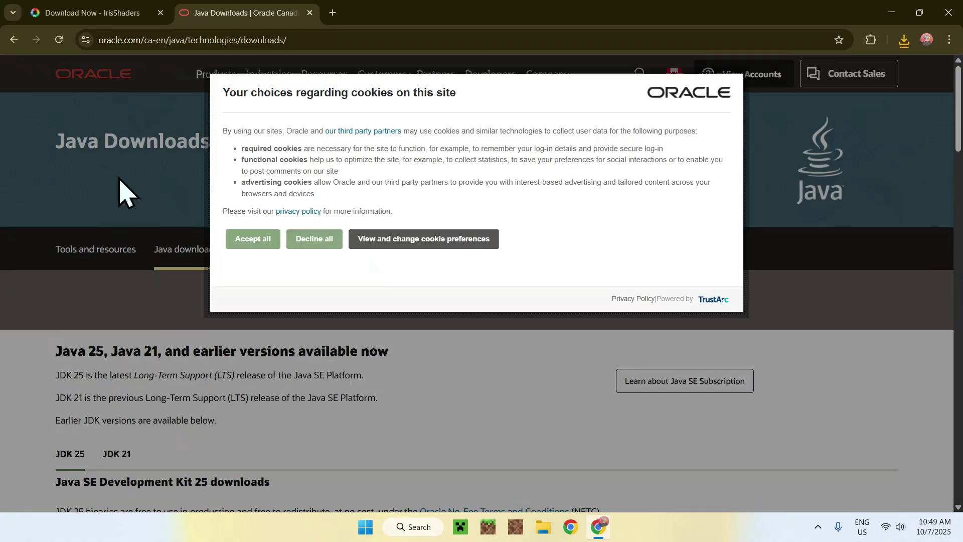
- Accept all cookies on the Oracle site and show the JDK 25 downloads for Windows
{"action": "left_click", "coordinate": [249, 241]}
{"action": "scroll", "coordinate": [25, 201], "scroll_direction": "down", "scroll_amount": 3}
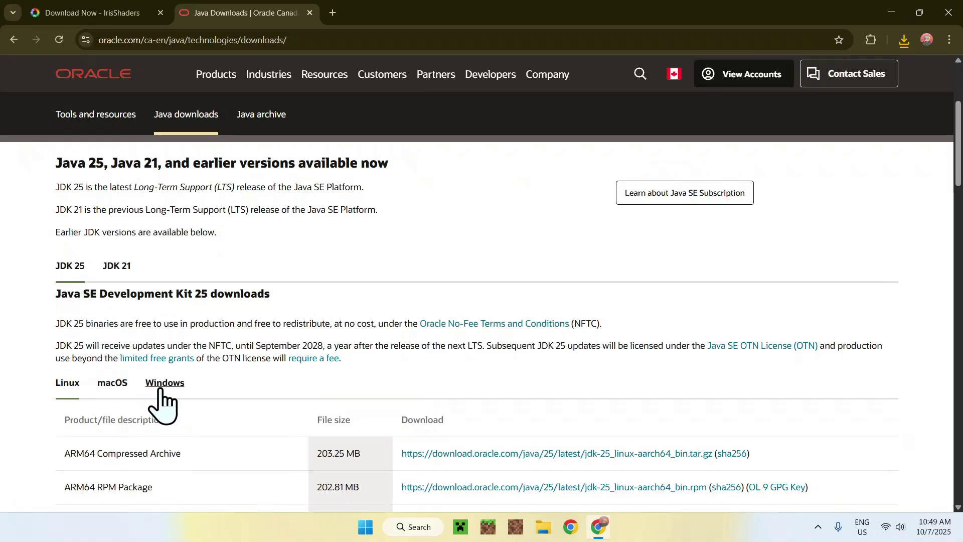
{"action": "left_click", "coordinate": [164, 393]}
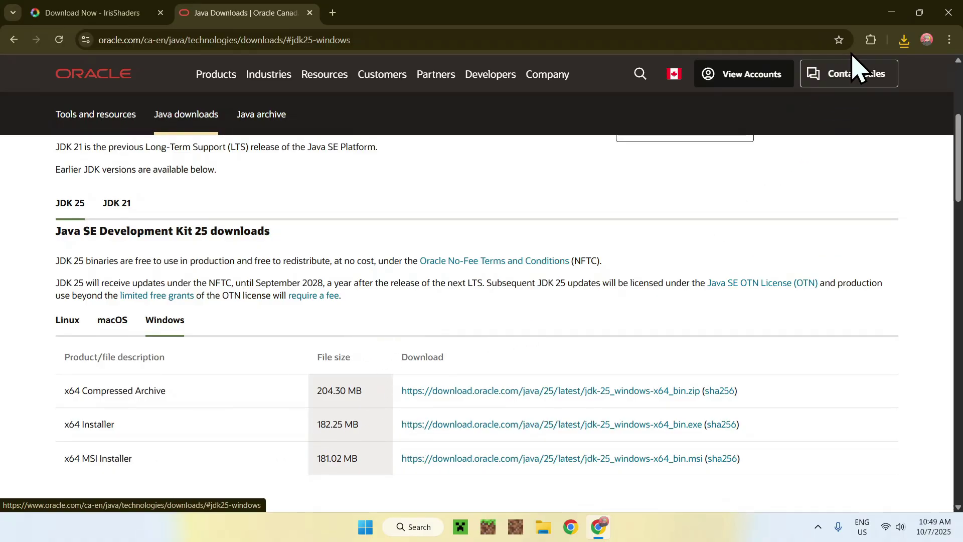
- Close the browser and run Iris-Installer-3.2.1.jar from the Downloads folder in File Explorer
{"action": "left_click", "coordinate": [904, 41]}
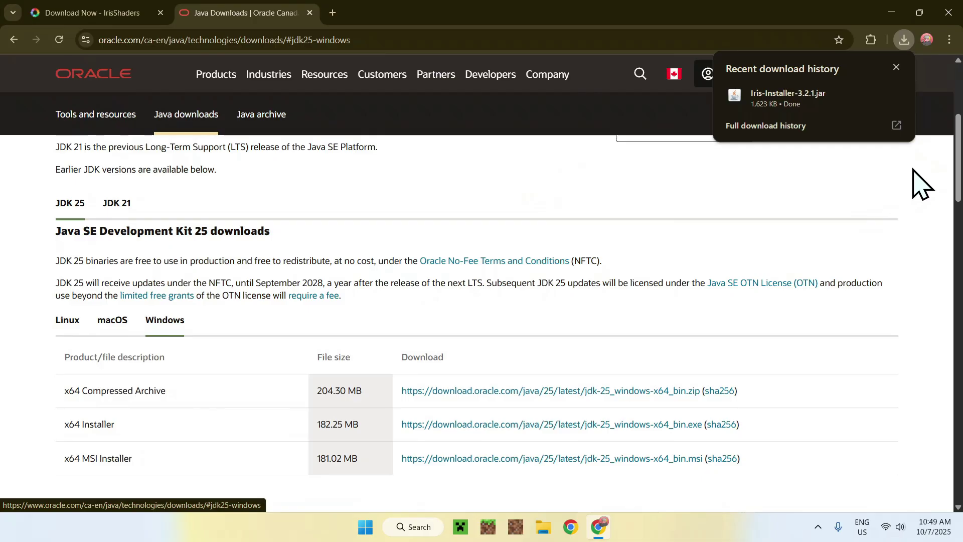
{"action": "left_click", "coordinate": [949, 12]}
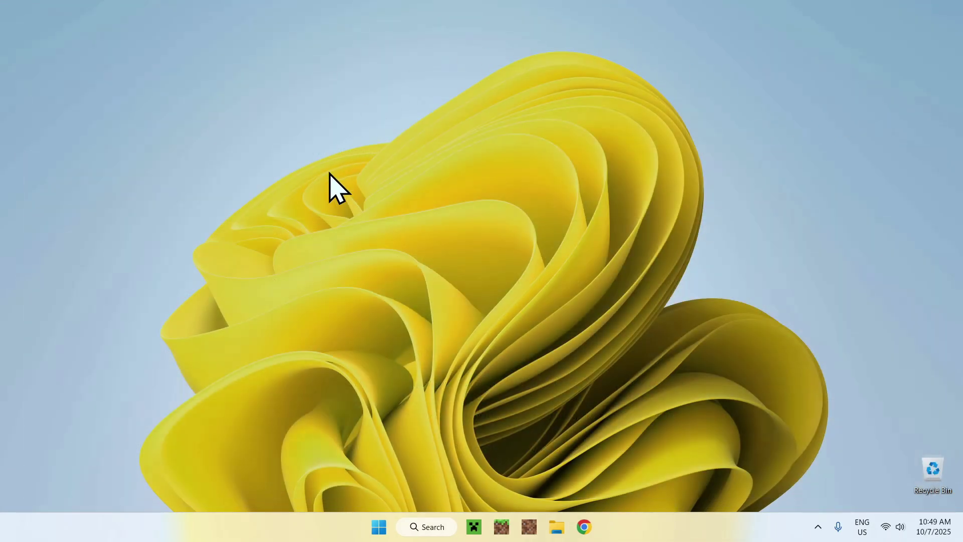
{"action": "left_click", "coordinate": [556, 527]}
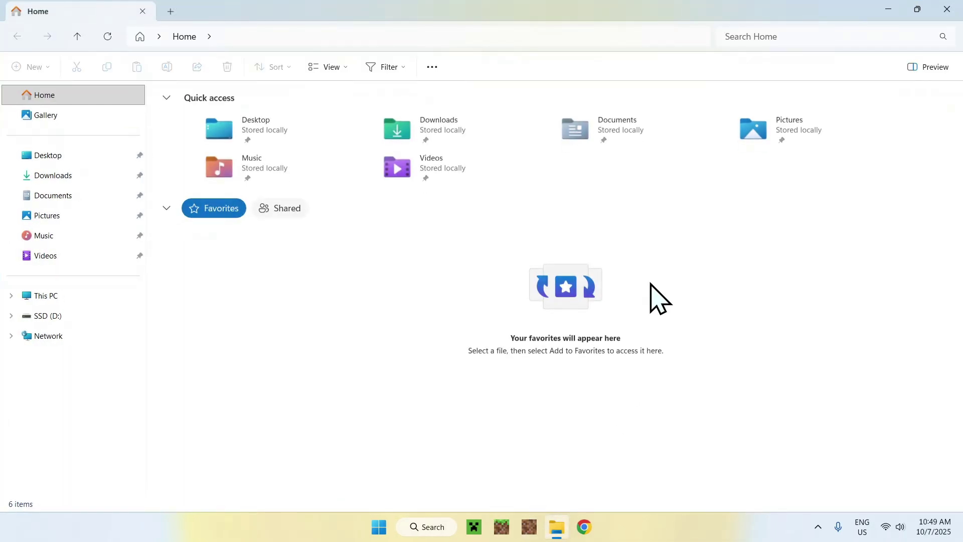
{"action": "left_click", "coordinate": [57, 175]}
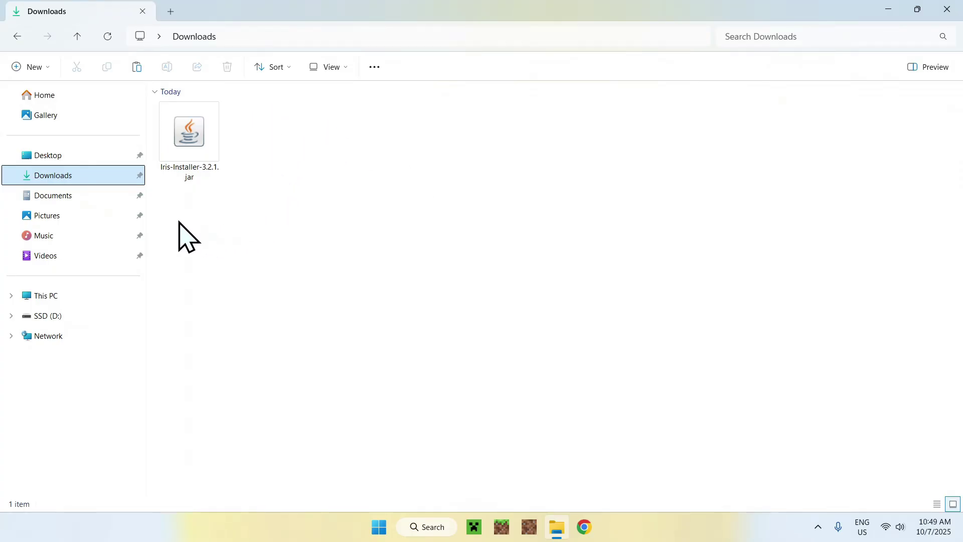
{"action": "left_click_drag", "start_coordinate": [161, 207], "coordinate": [191, 224]}
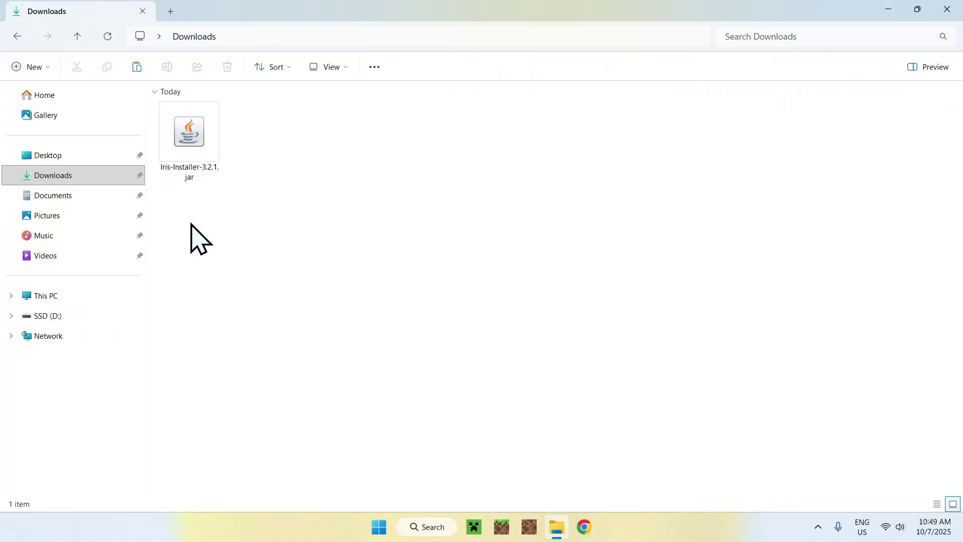
{"action": "double_click", "coordinate": [185, 140]}
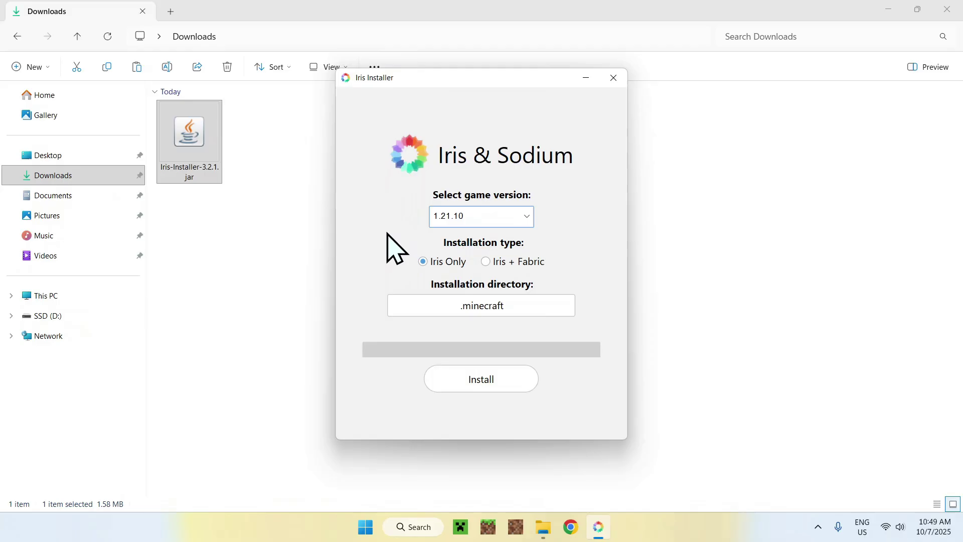
- Install Iris Only for game version 1.21.10 into the .minecraft directory and close the installer
{"action": "left_click", "coordinate": [452, 221]}
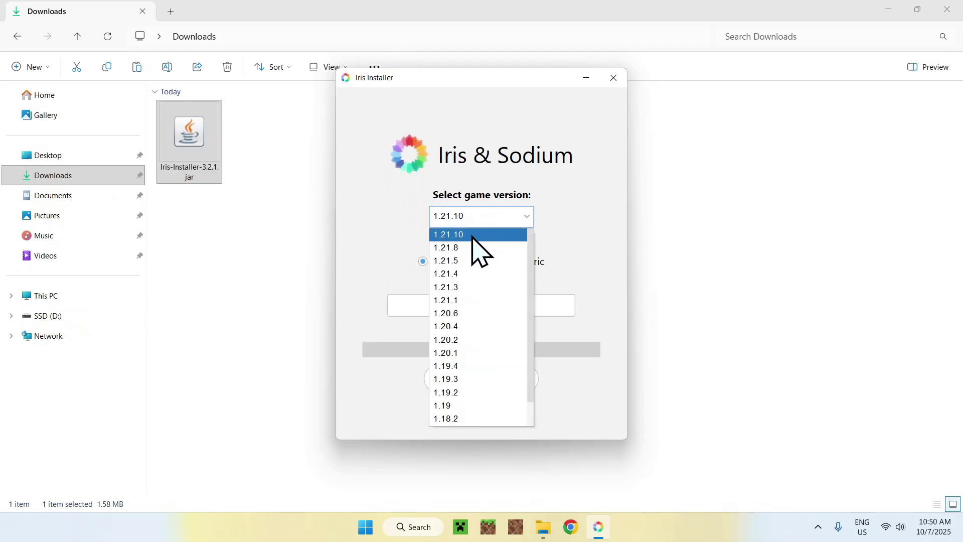
{"action": "left_click", "coordinate": [473, 234]}
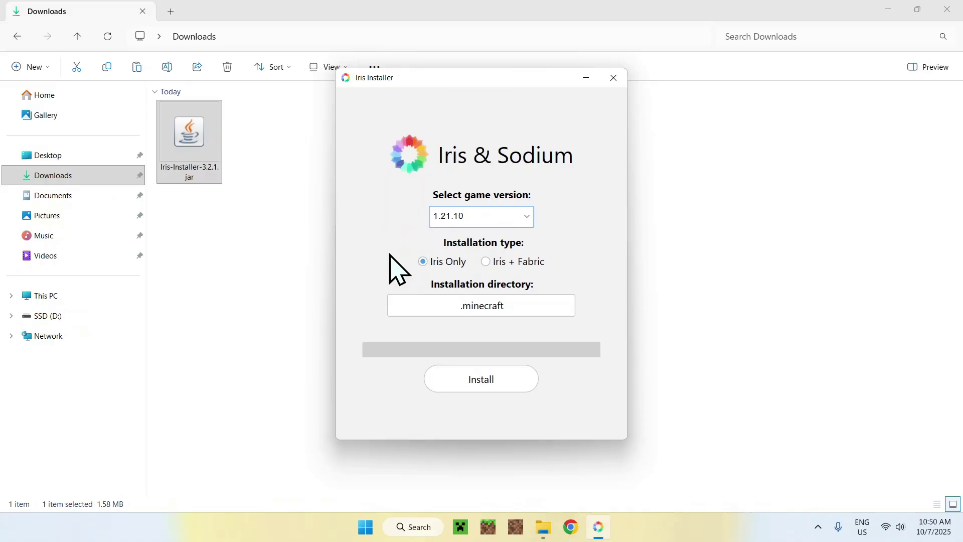
{"action": "left_click", "coordinate": [480, 386]}
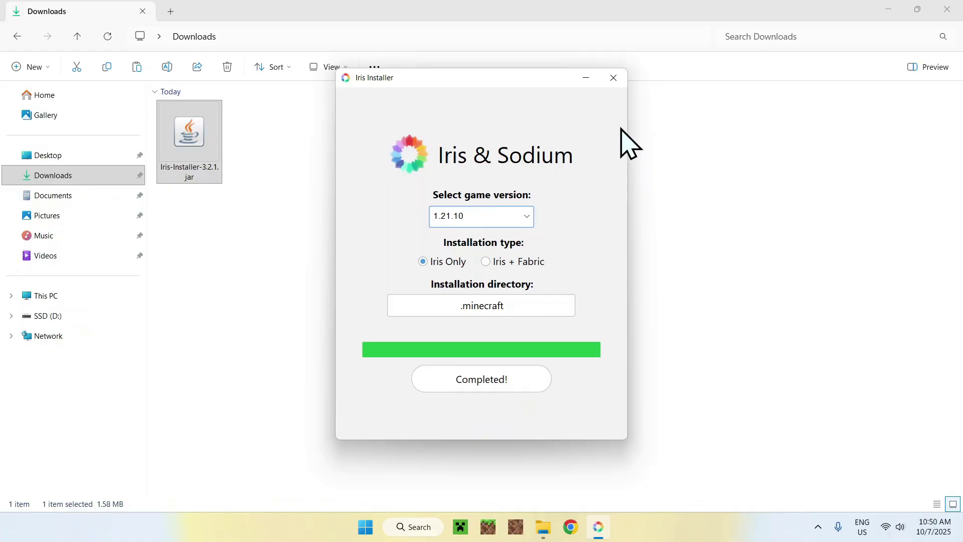
{"action": "left_click", "coordinate": [613, 79]}
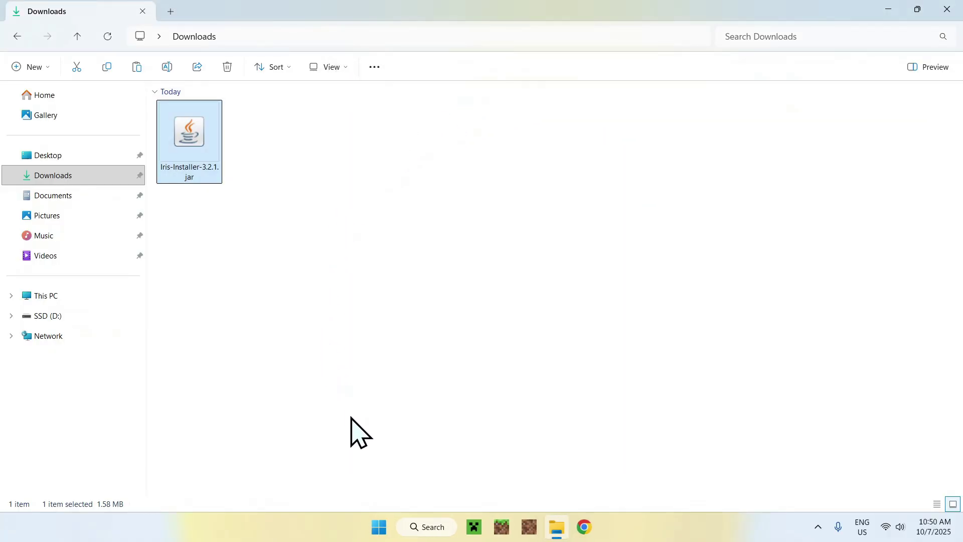
- Switch to the Minecraft Launcher and select the Iris & Sodium for 1.21.10 installation of Java Edition
{"action": "left_click", "coordinate": [464, 522]}
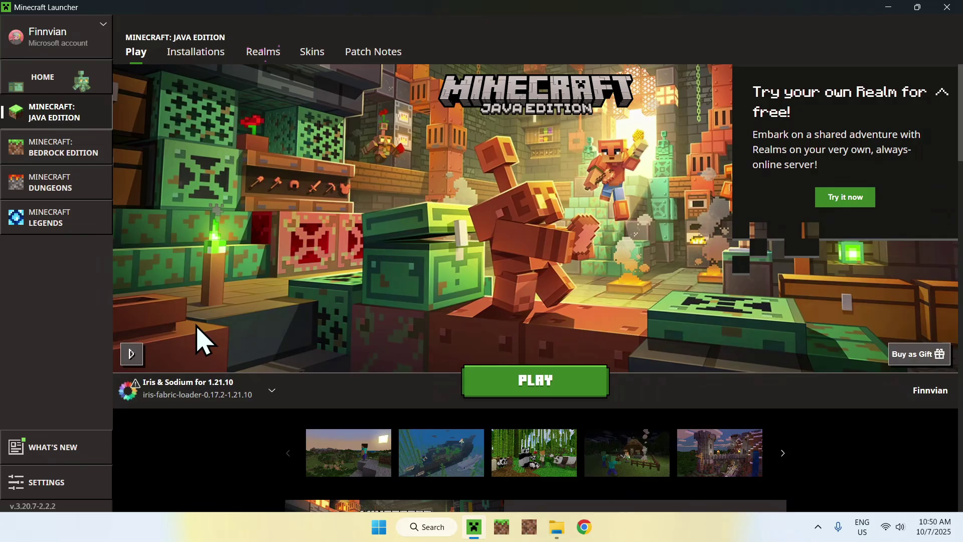
{"action": "left_click", "coordinate": [270, 387]}
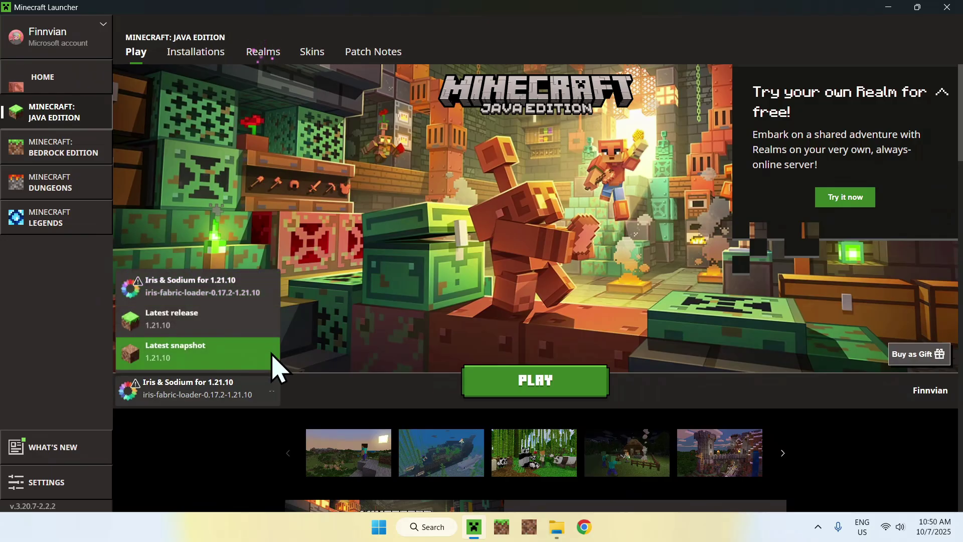
{"action": "left_click", "coordinate": [293, 292]}
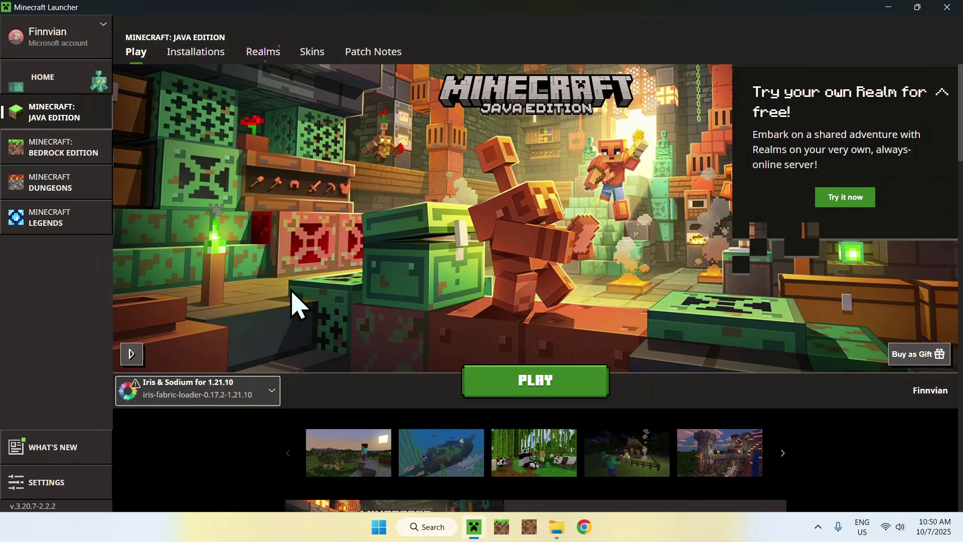
- Launch the modded installation, accepting the risks without further warnings, and maximize the game window
{"action": "left_click", "coordinate": [534, 385]}
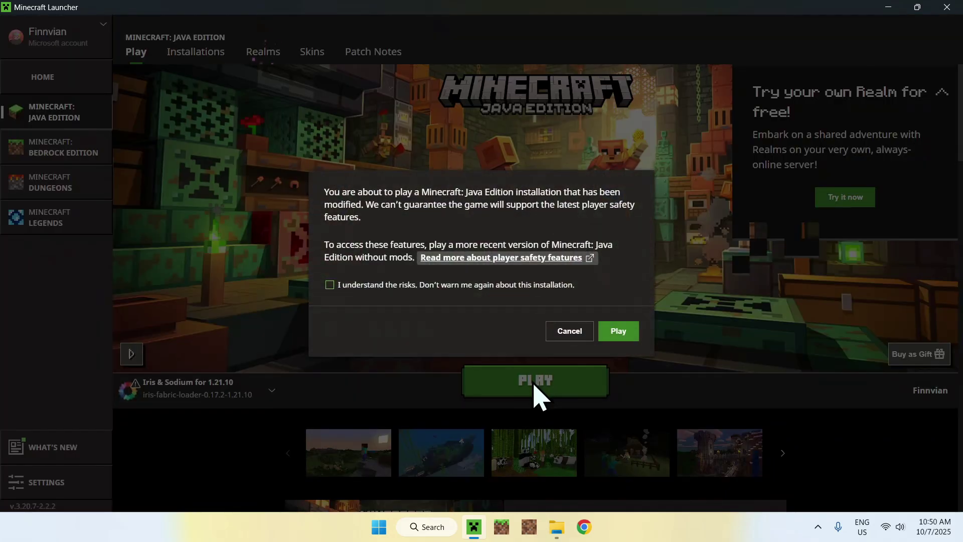
{"action": "left_click", "coordinate": [330, 285]}
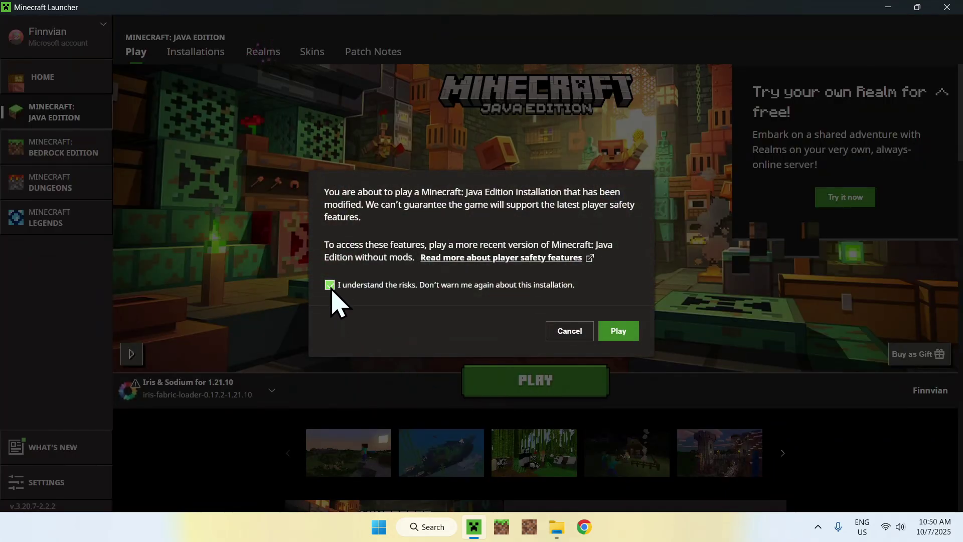
{"action": "left_click", "coordinate": [618, 332]}
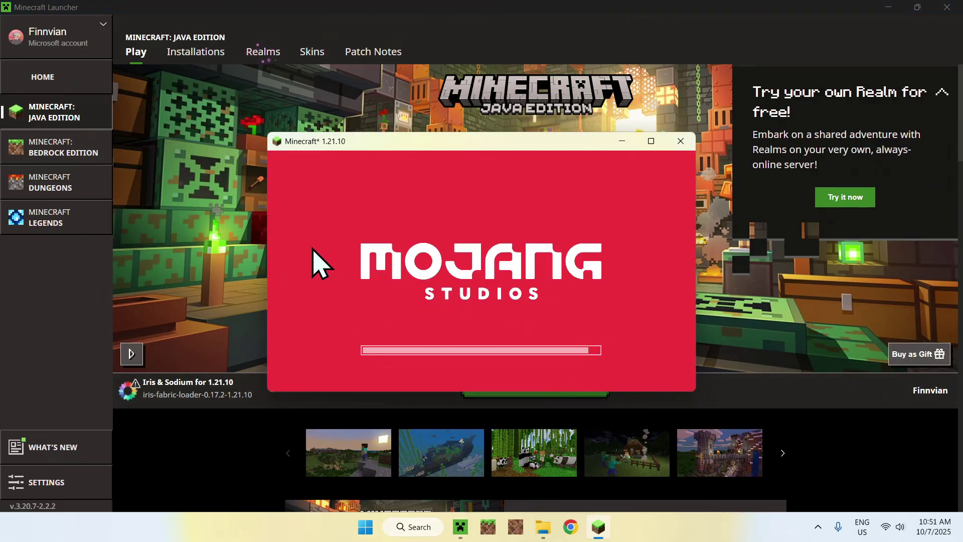
{"action": "left_click", "coordinate": [651, 141]}
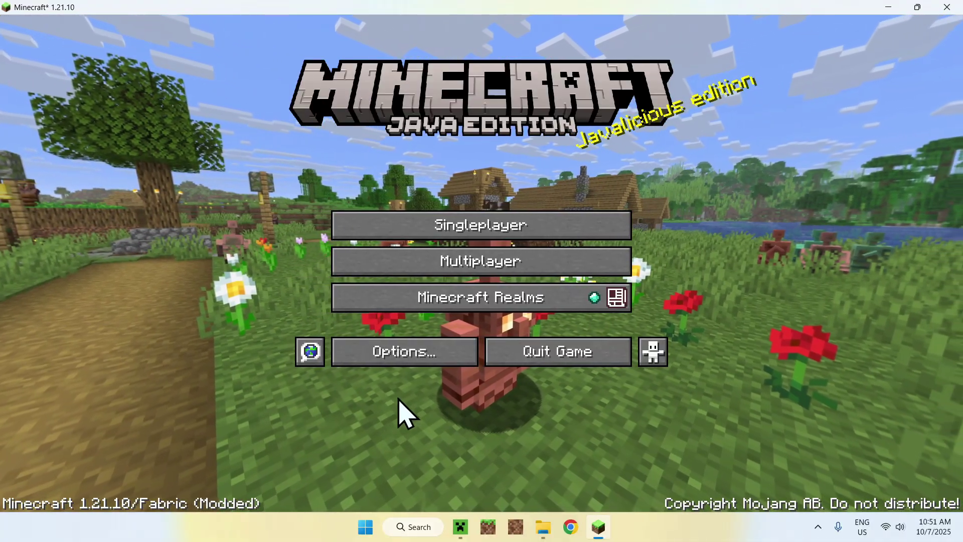
- Open the Shader Packs screen from the game's video settings
{"action": "left_click", "coordinate": [396, 362]}
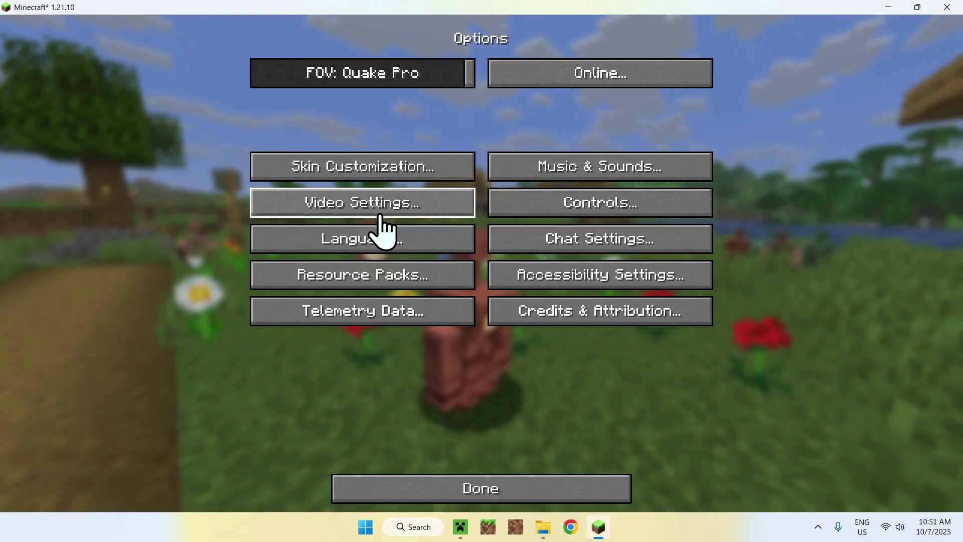
{"action": "left_click", "coordinate": [364, 229]}
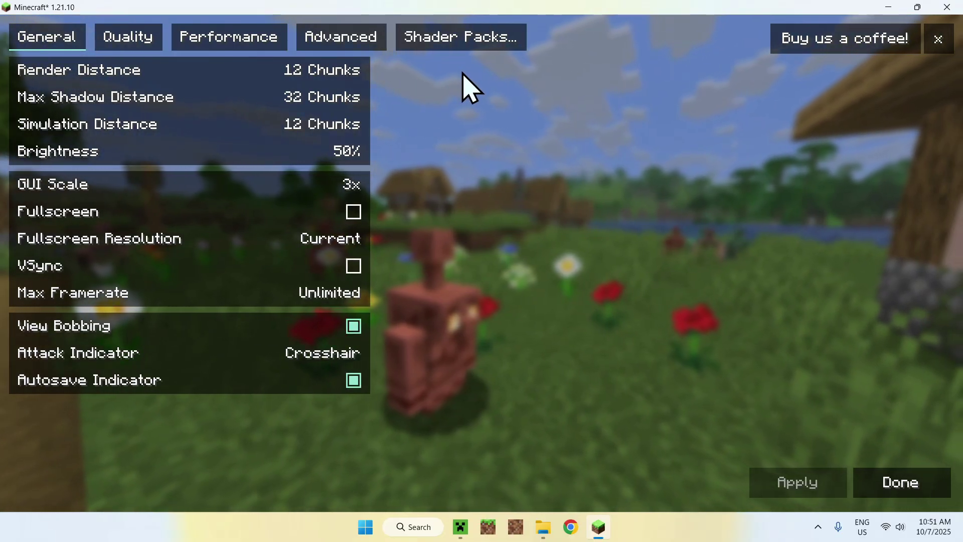
{"action": "left_click", "coordinate": [456, 47]}
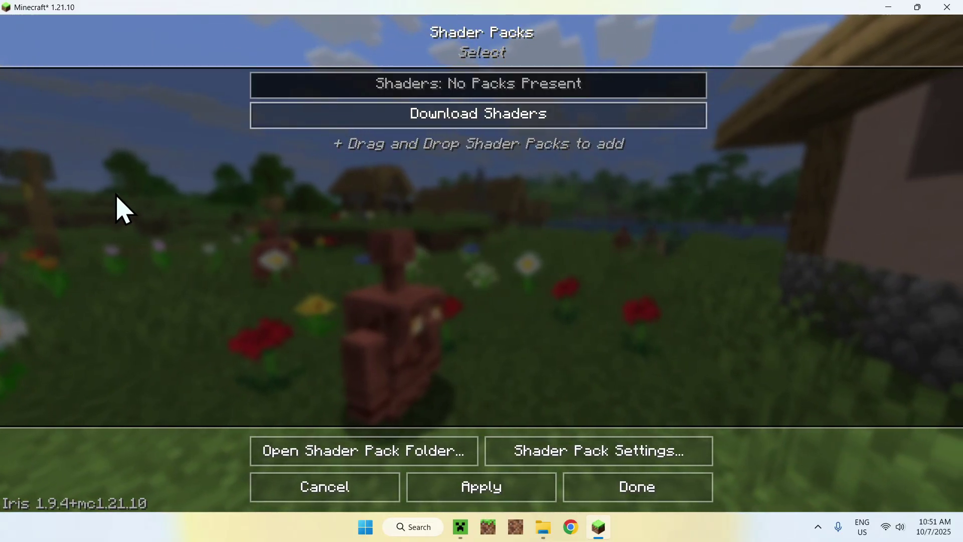
- Open the shader pack folder to view its contents, and return to the Shader Packs screen in Minecraft
{"action": "left_click", "coordinate": [375, 454]}
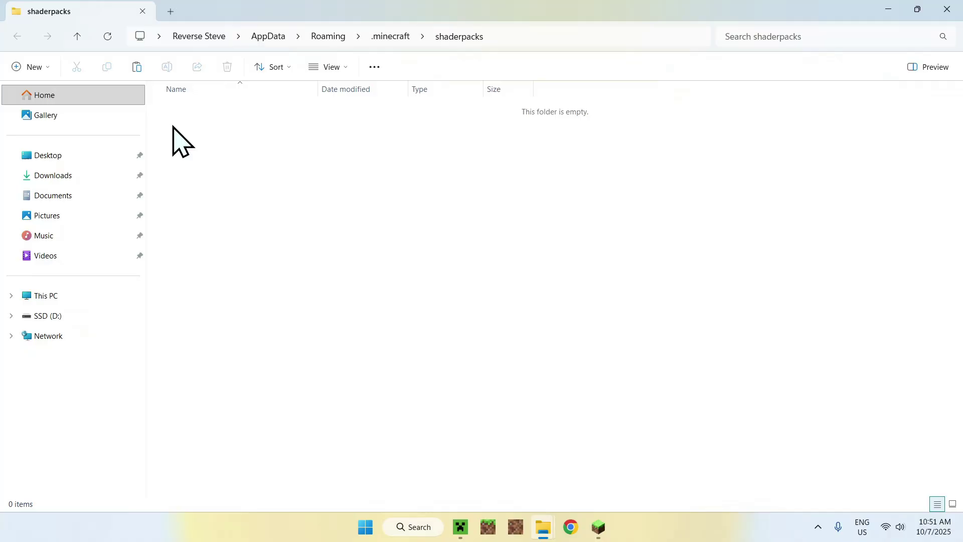
{"action": "left_click_drag", "start_coordinate": [169, 117], "coordinate": [551, 346]}
{"action": "left_click", "coordinate": [598, 526]}
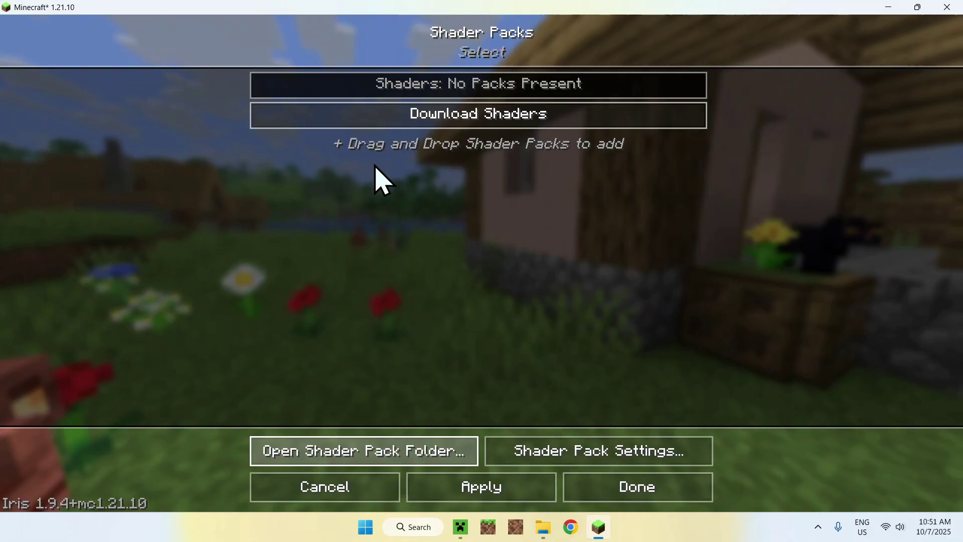
- Leave the Shader Packs screen, review the Performance and Advanced video settings, and return to the title screen
{"action": "left_click", "coordinate": [308, 494]}
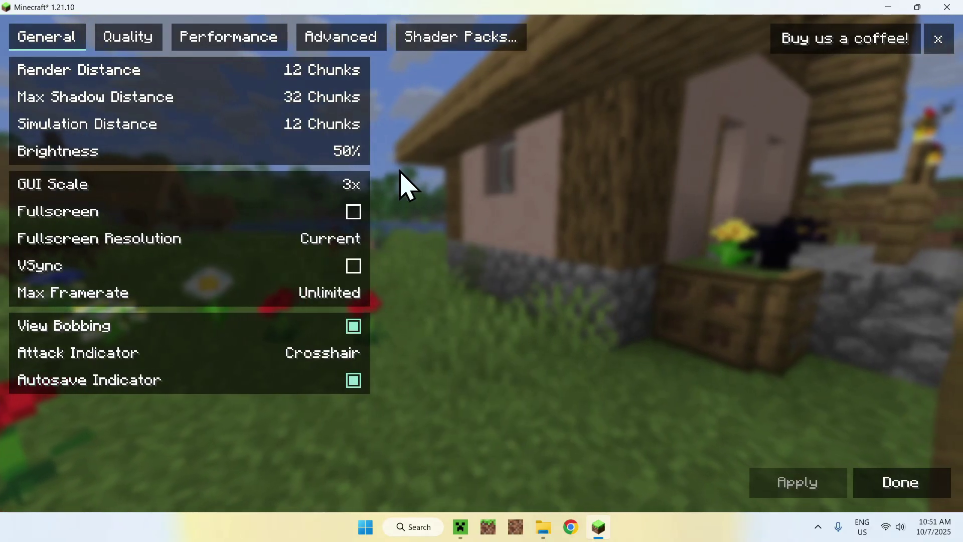
{"action": "left_click", "coordinate": [227, 44]}
{"action": "left_click", "coordinate": [346, 42]}
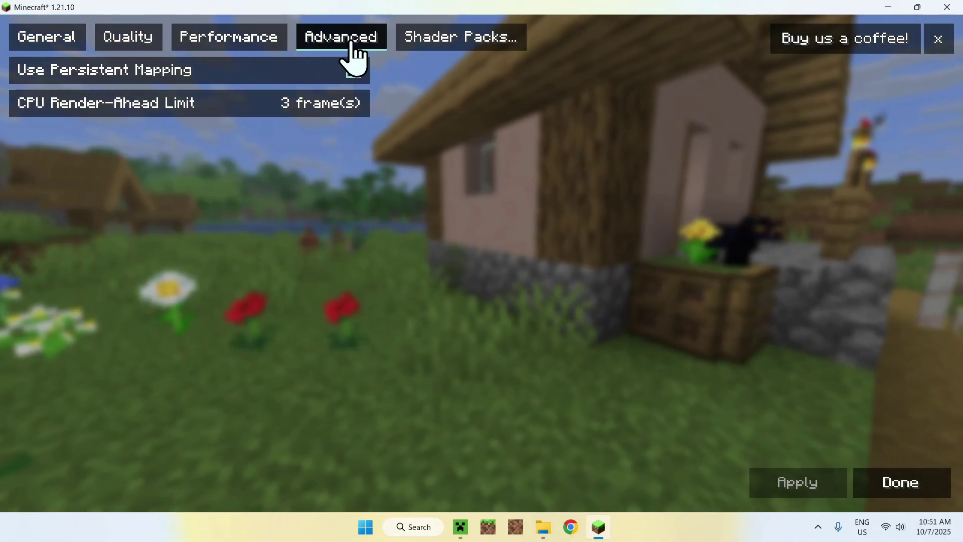
{"action": "key", "text": "Escape"}
{"action": "key", "text": "Escape"}
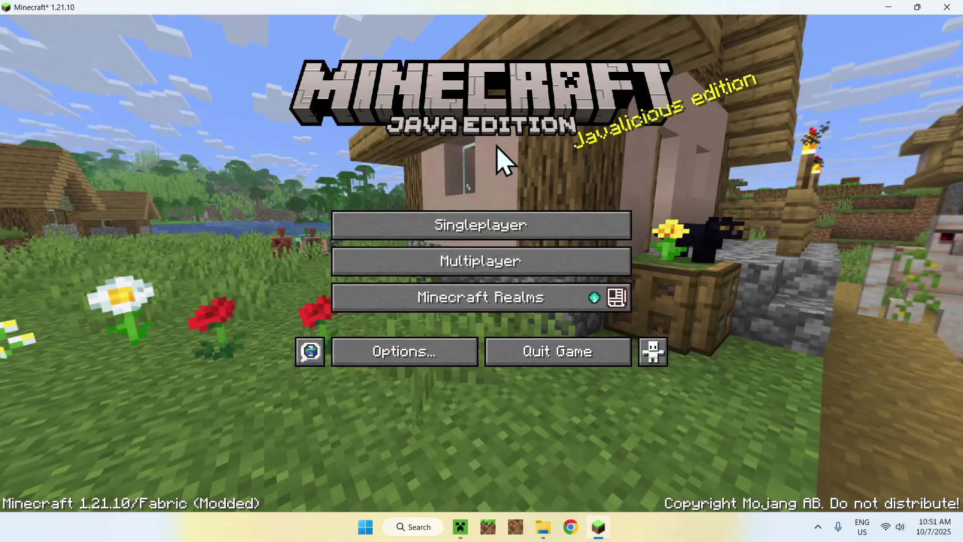
- Load the singleplayer world Tutorials and briefly show the debug overlay to check the frame rate
{"action": "left_click", "coordinate": [479, 228]}
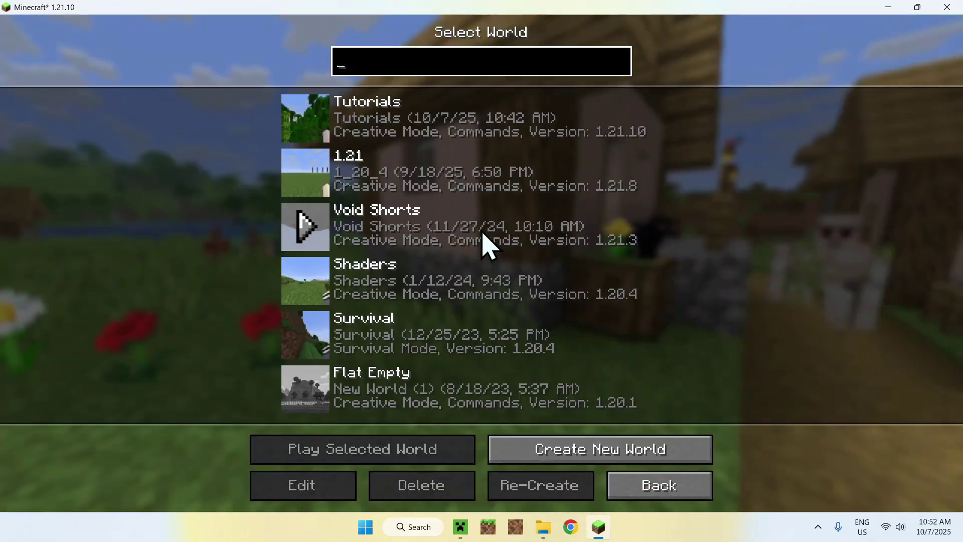
{"action": "left_click", "coordinate": [312, 119]}
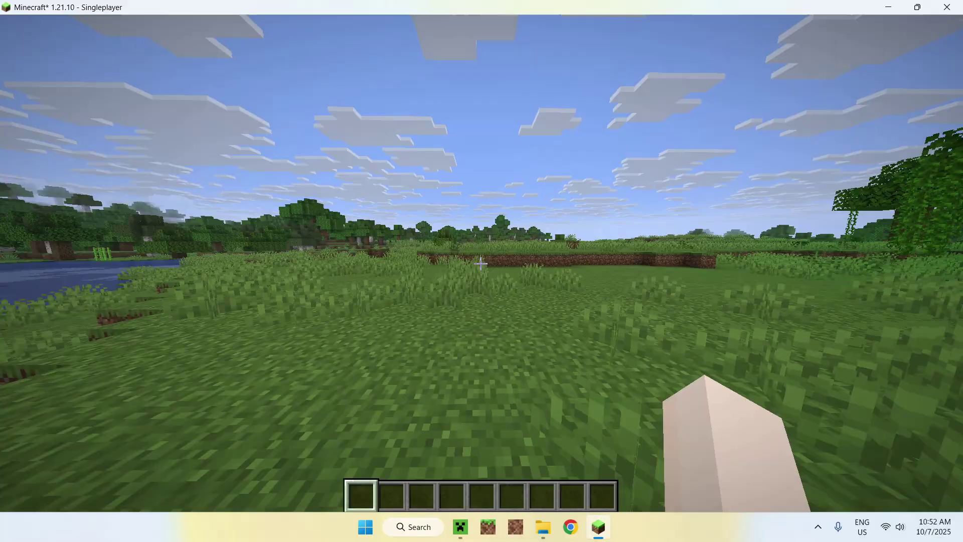
{"action": "key", "text": "F3"}
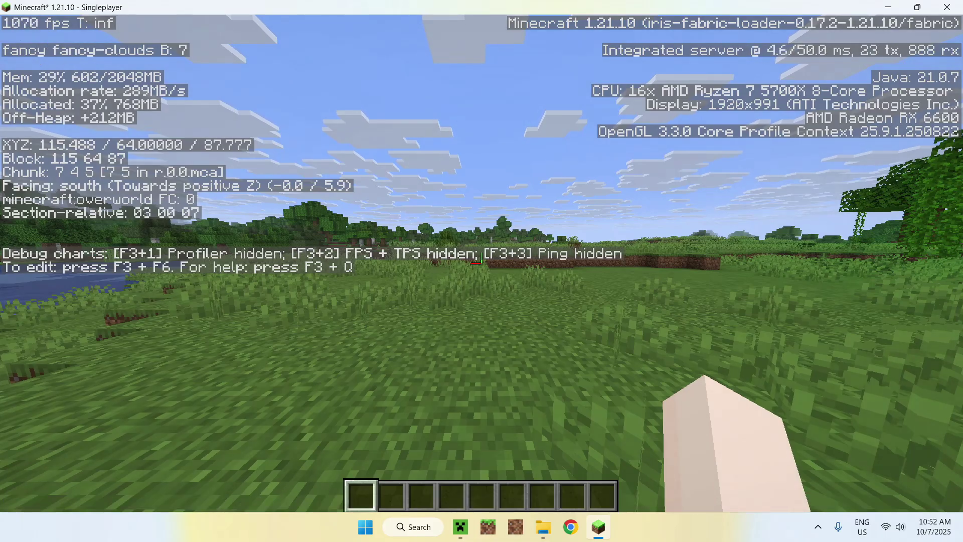
{"action": "key", "text": "F3"}
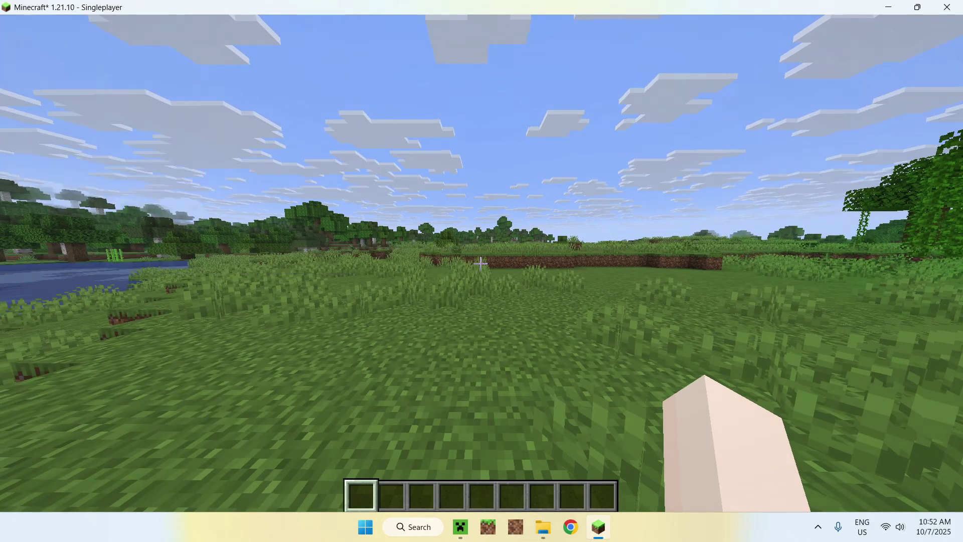
- Walk across the grassland along the water's edge and switch the camera to the front-facing third-person view
{"action": "key", "text": "w"}
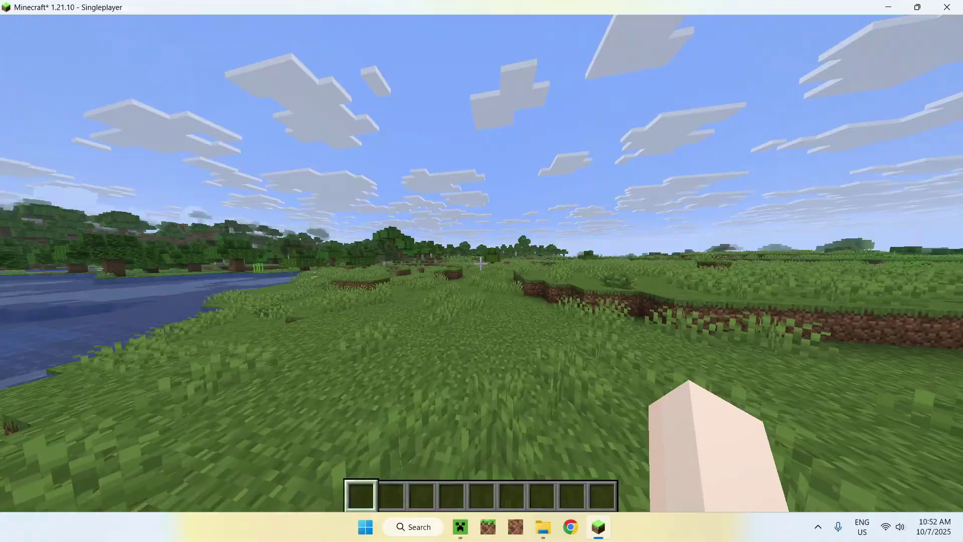
{"action": "key", "text": "w"}
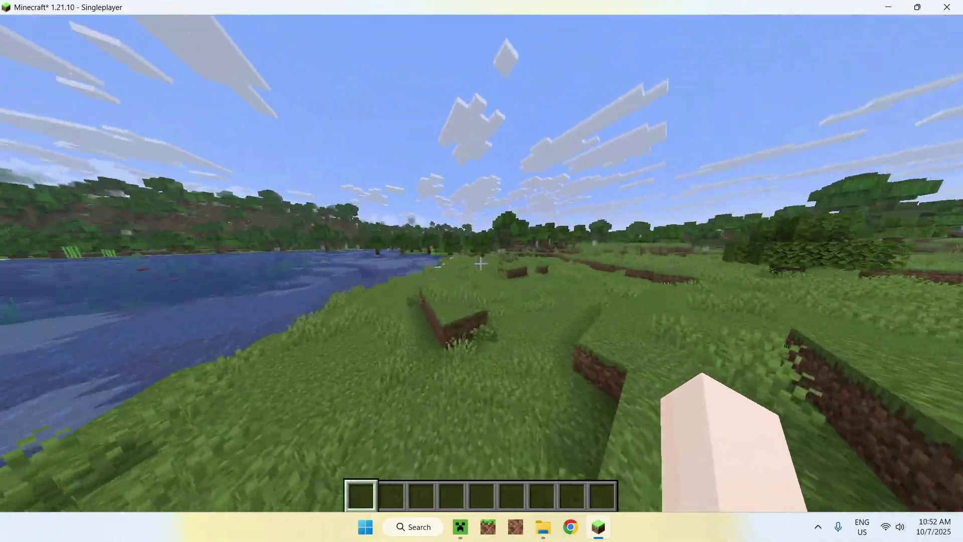
{"action": "key", "text": "w"}
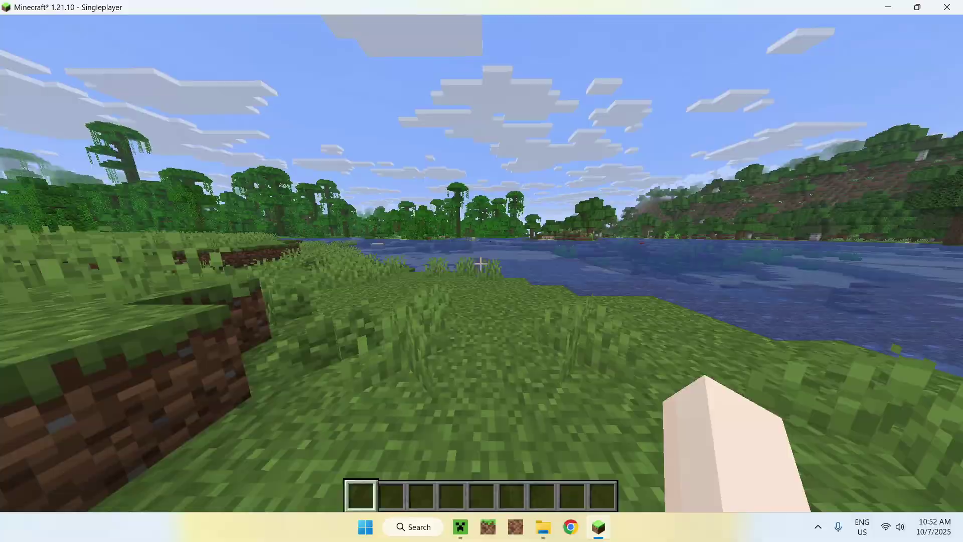
{"action": "key", "text": "F5"}
{"action": "key", "text": "F5"}
{"action": "key", "text": "w"}
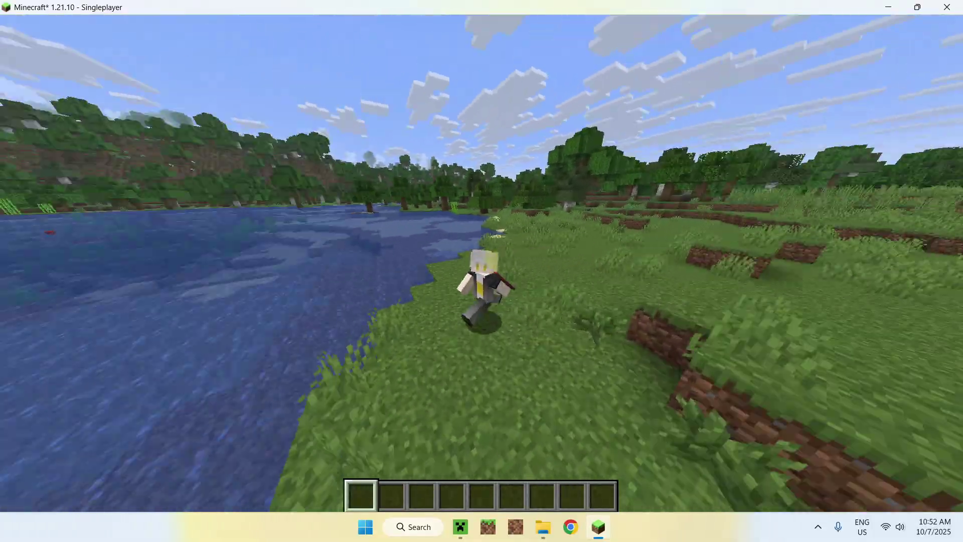